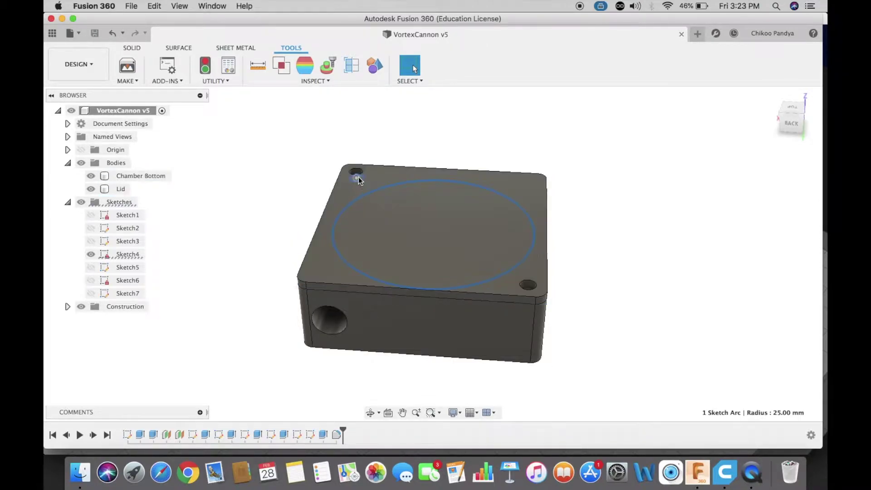
Step: Hide the Lid body to expose the Chamber Bottom's round cavity
click(521, 285)
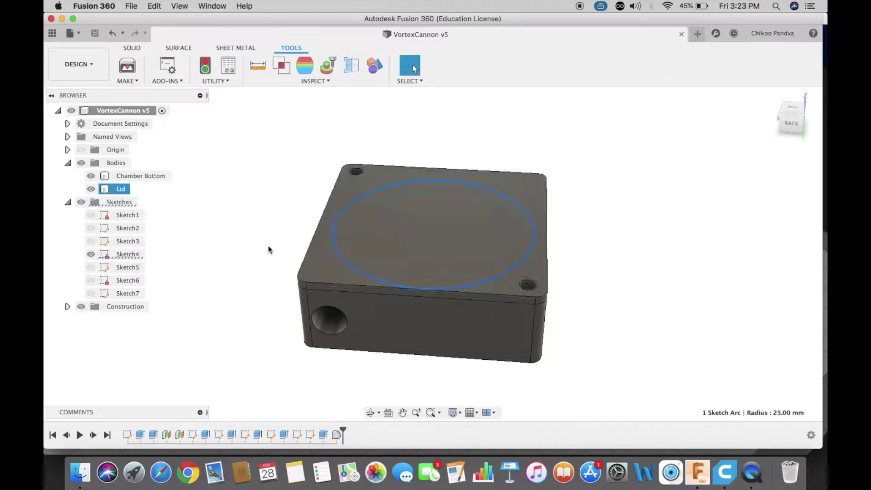
click(91, 188)
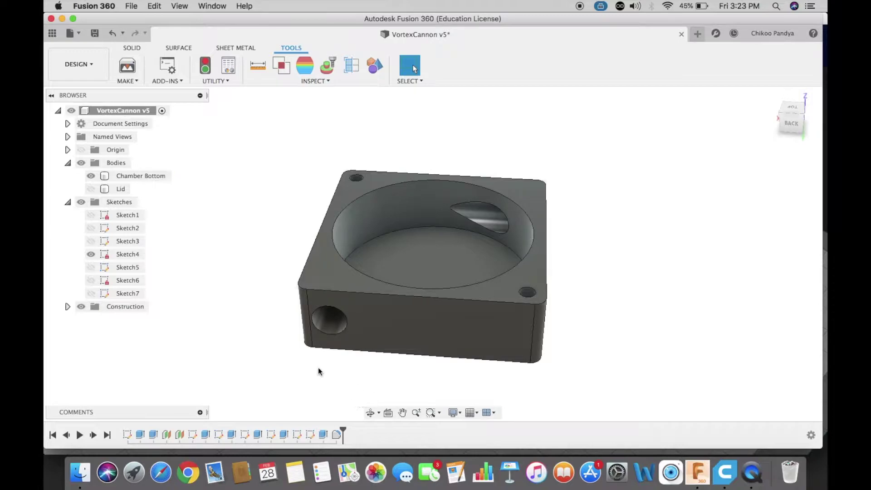
click(529, 329)
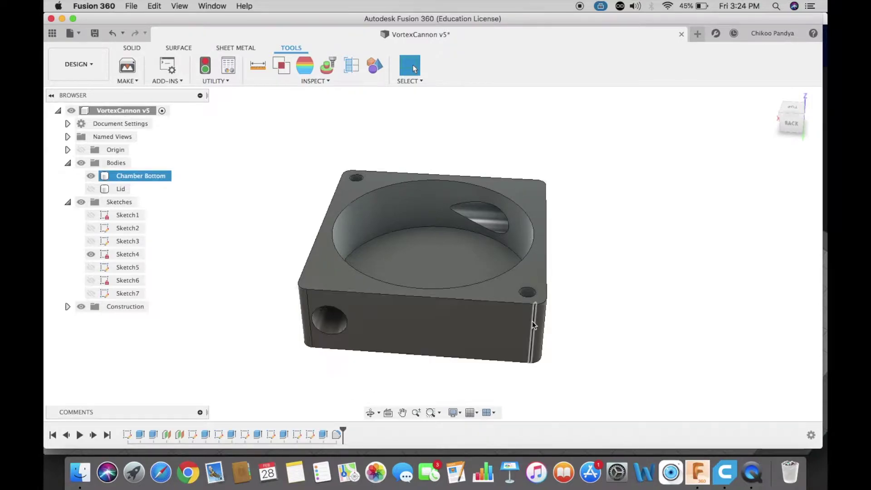
click(302, 176)
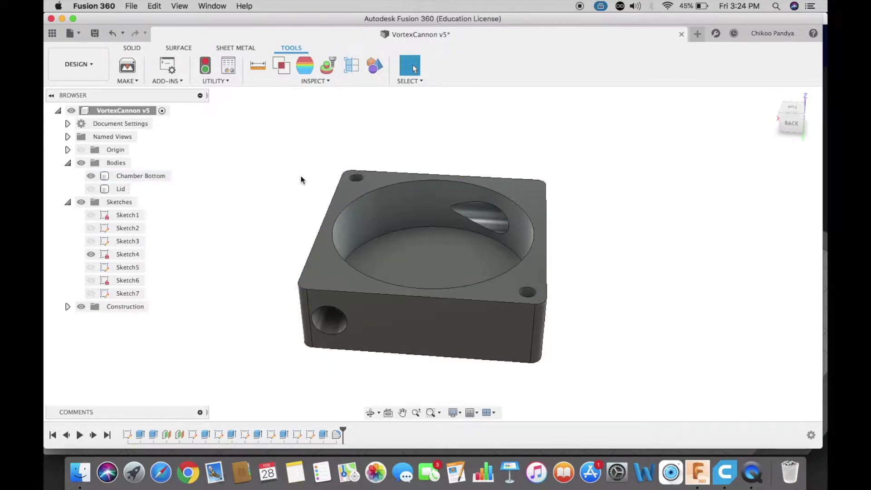
Step: Select the hex-pocket cut features, including Extrude3, in the design history
click(366, 191)
click(215, 434)
click(234, 433)
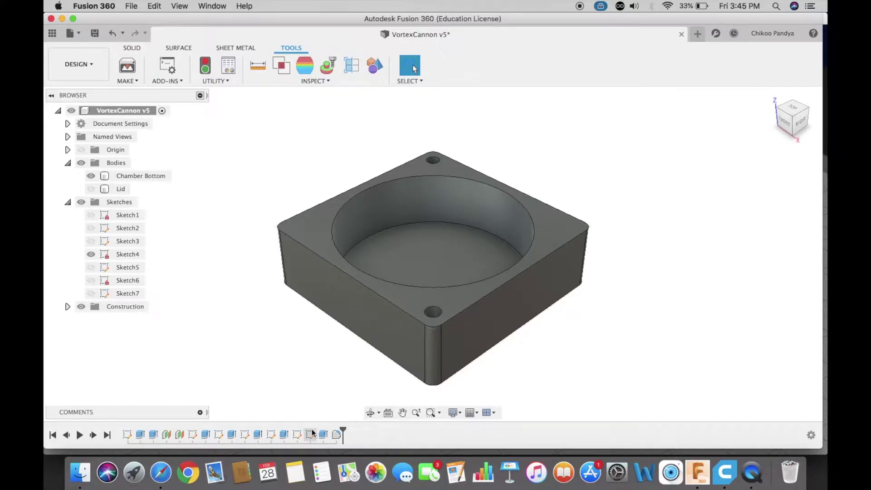
click(206, 435)
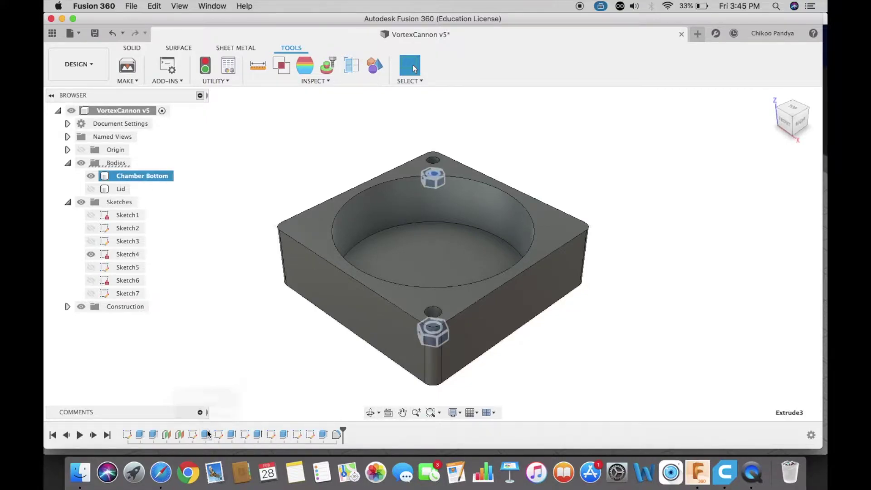
Step: Select Extrude4, then send the Chamber Bottom body to Cura for 3D printing
click(231, 435)
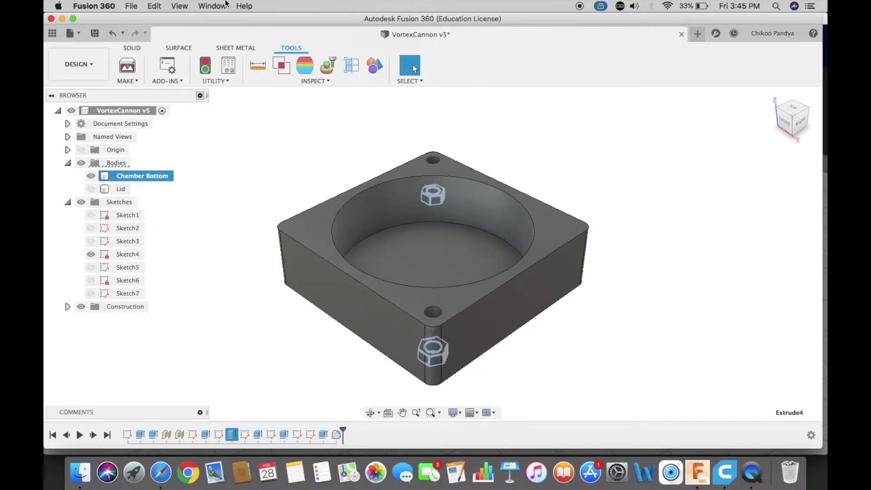
click(127, 66)
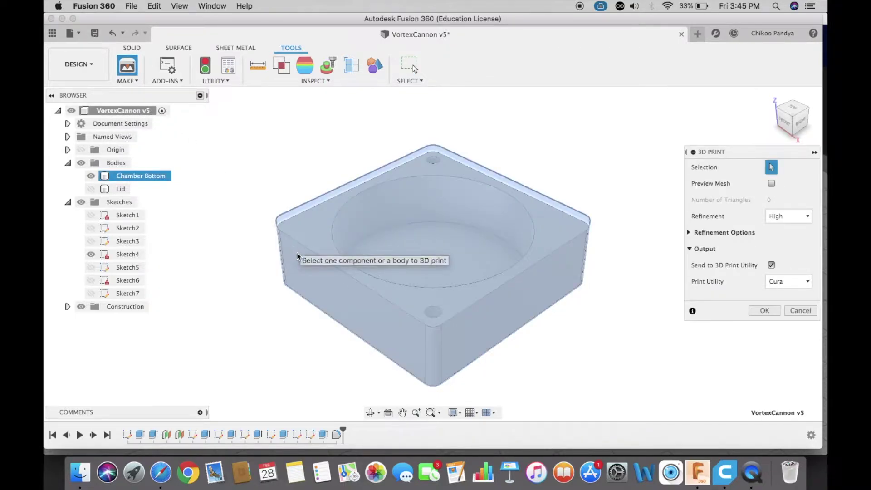
click(307, 287)
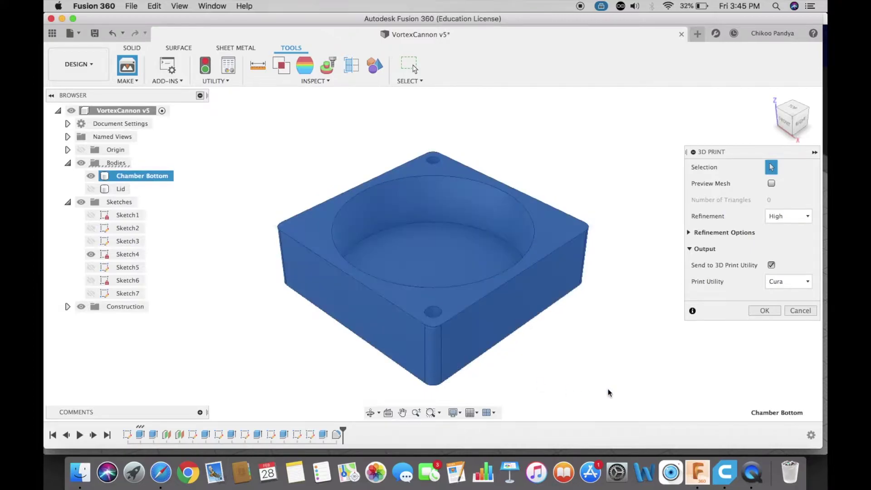
click(765, 311)
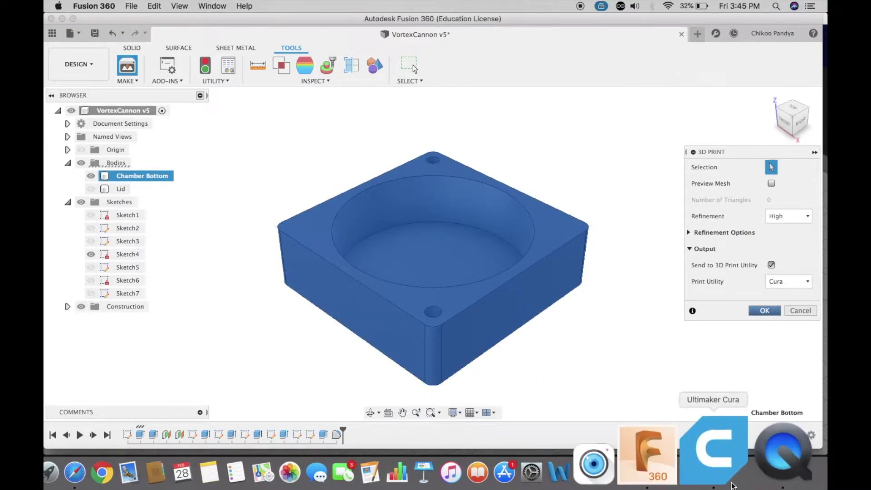
Step: Check the Quality layer-height settings, then slice the chamber base (1 h 3 min, 13 g)
click(715, 449)
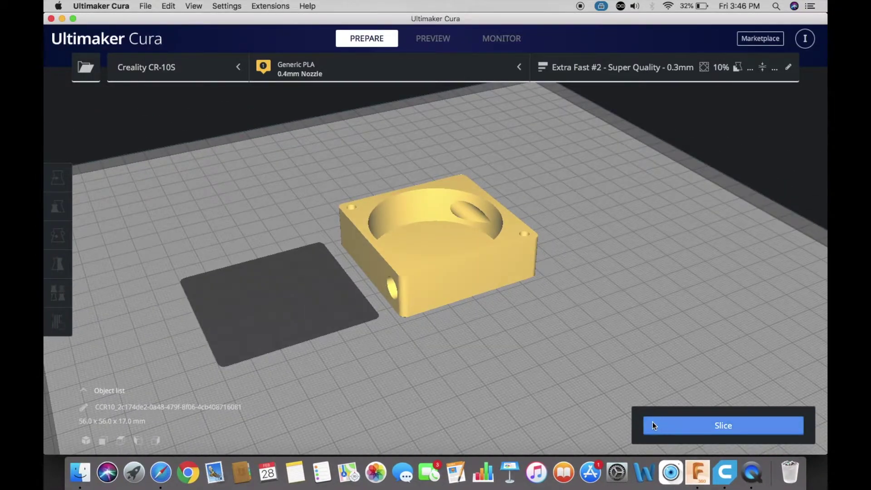
click(435, 32)
click(694, 68)
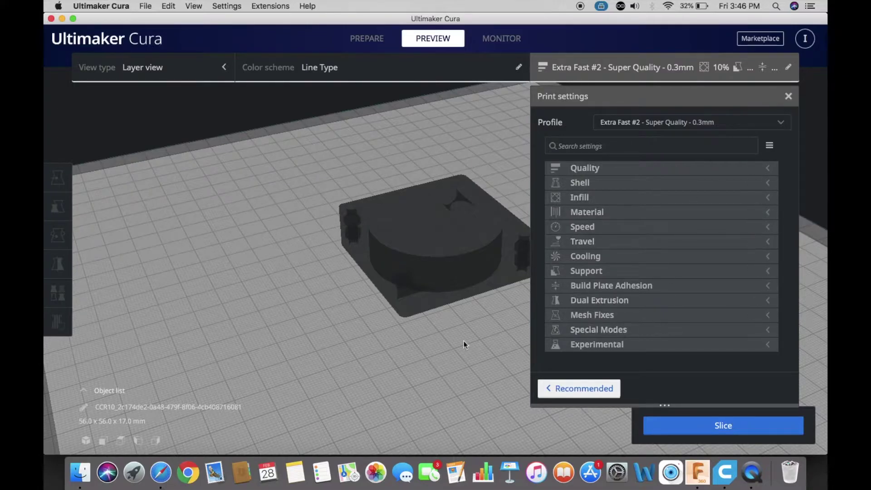
click(769, 170)
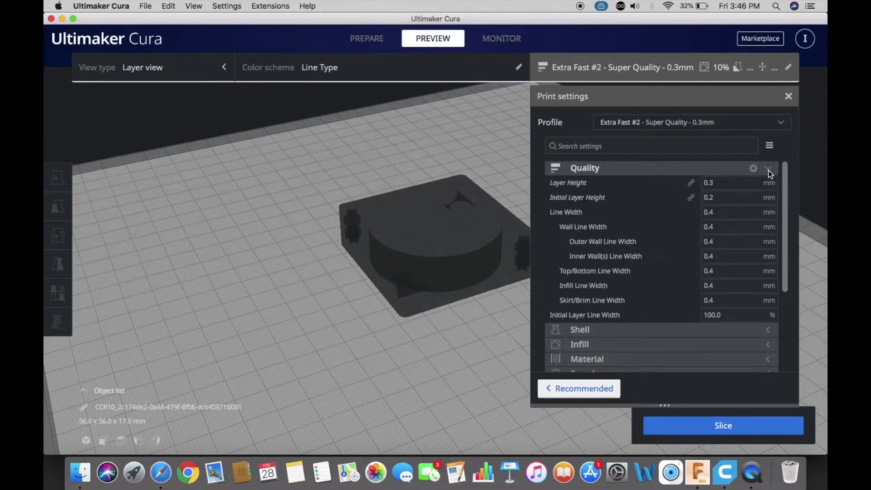
click(770, 169)
click(788, 96)
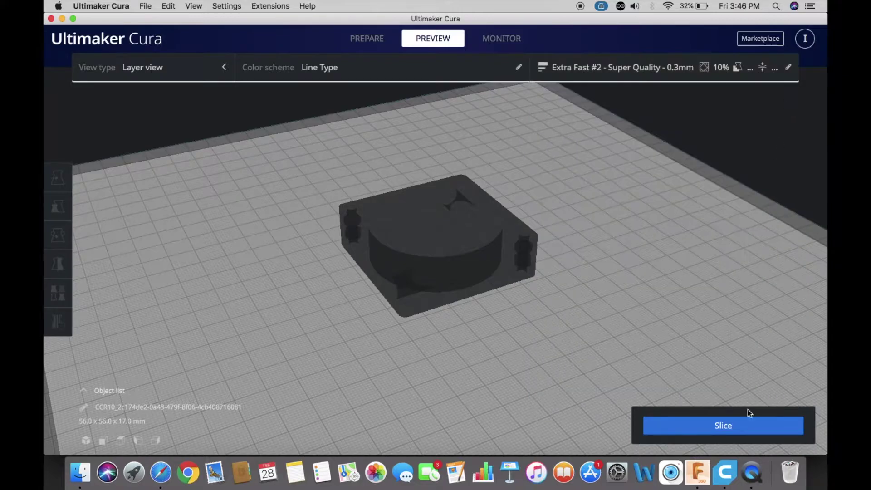
click(742, 424)
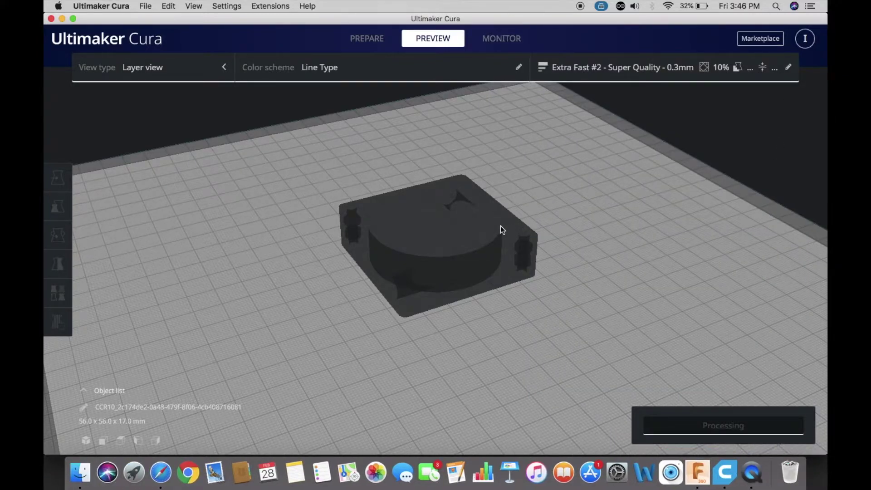
scroll(501, 230, up, 2)
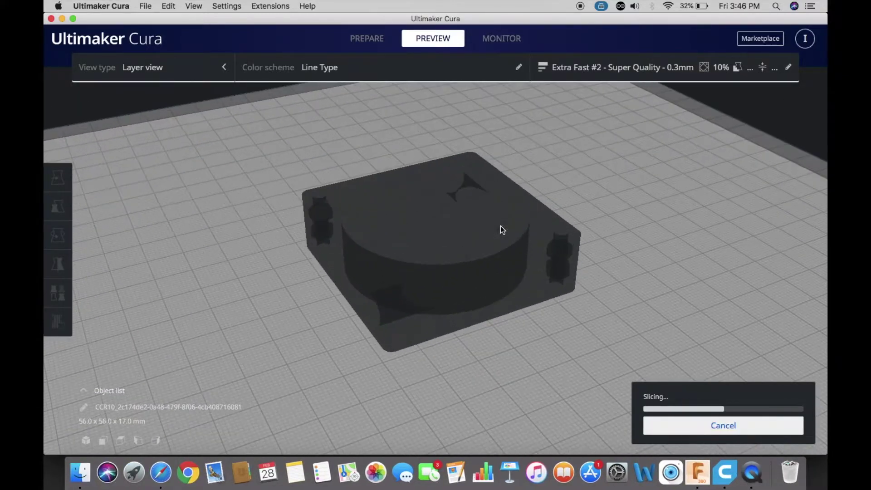
scroll(500, 230, up, 1)
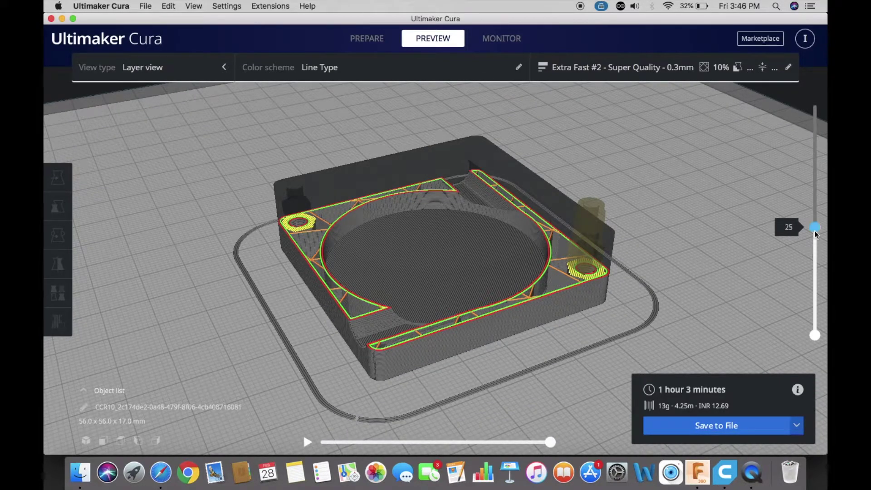
Step: Scrub the layer preview to locate where the nut pockets close, layers 24 and 43
mouse_move(815, 227)
mouse_down()
mouse_move(814, 318)
mouse_move(782, 102)
mouse_move(815, 317)
mouse_move(807, 270)
mouse_up()
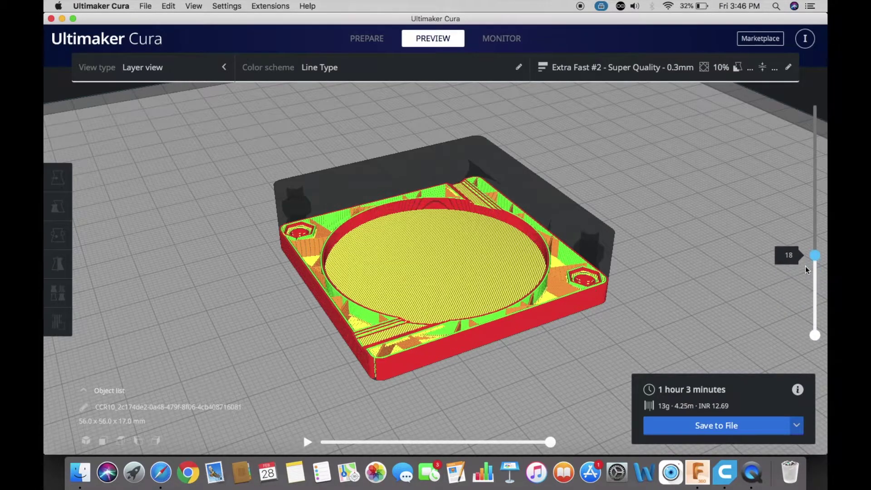
drag(807, 270, 806, 238)
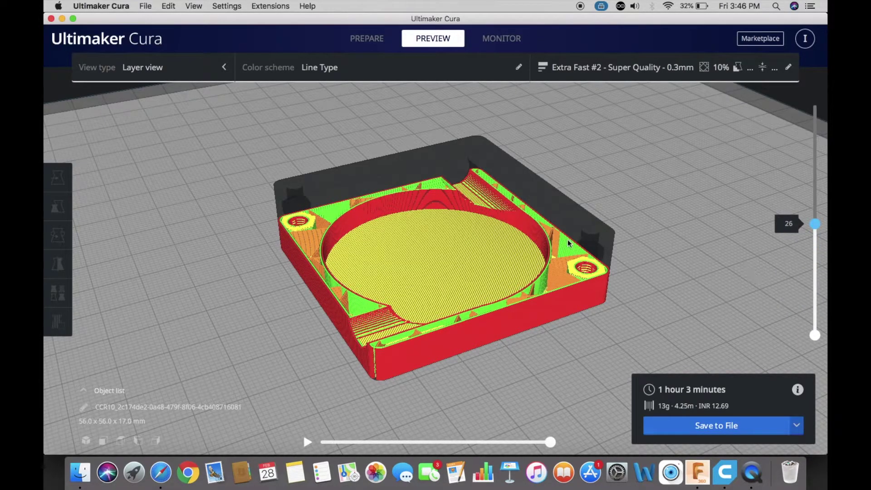
drag(812, 228, 809, 258)
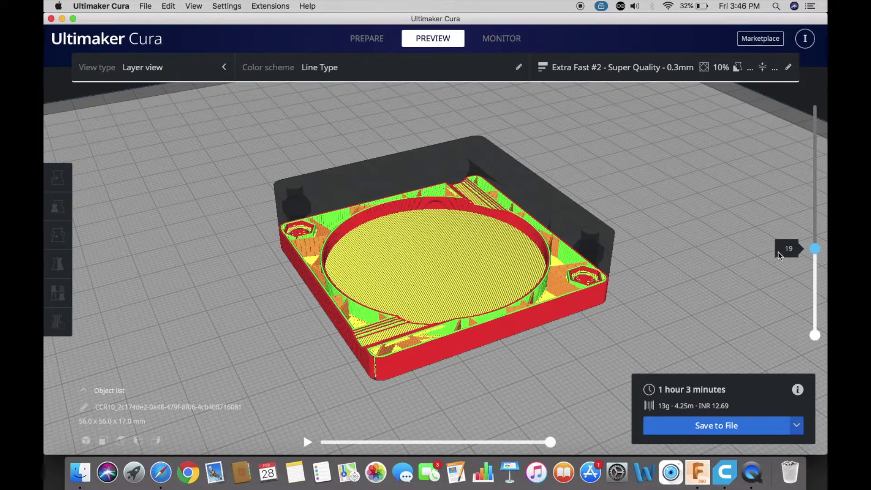
mouse_move(817, 244)
mouse_down()
mouse_move(815, 219)
mouse_move(814, 231)
mouse_up()
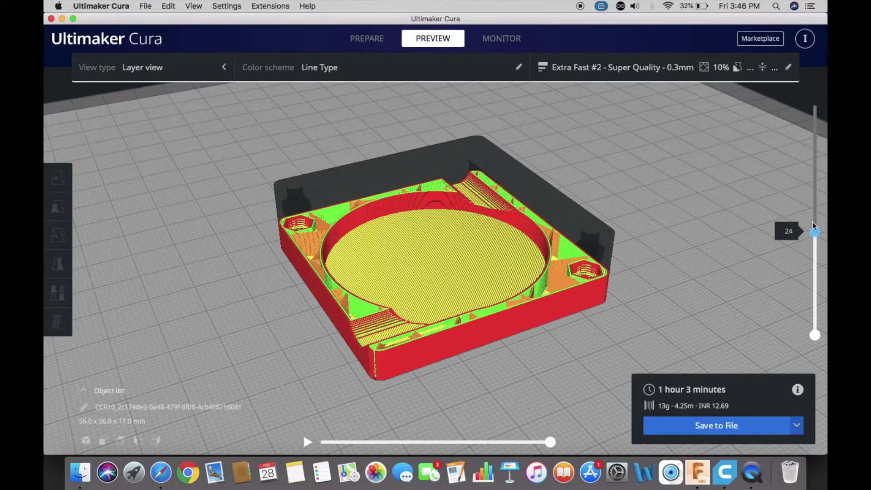
drag(814, 227, 813, 223)
key(Up)
key(Up)
key(Up)
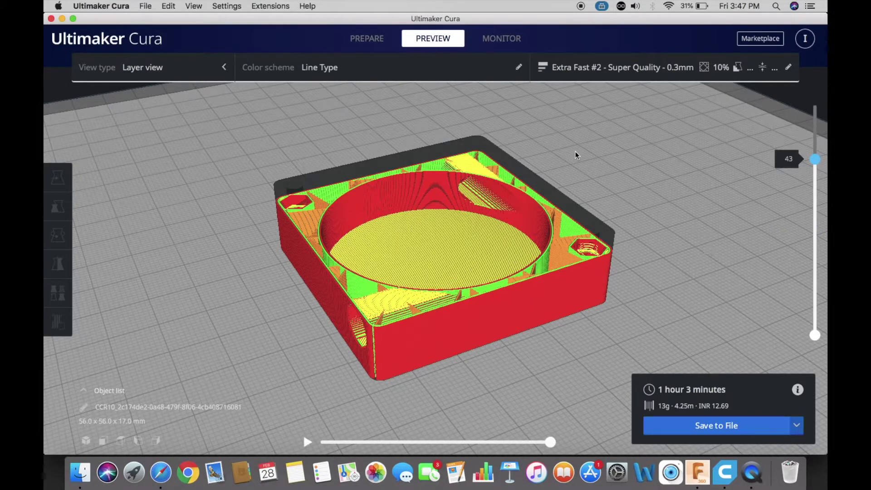
click(253, 7)
mouse_move(286, 19)
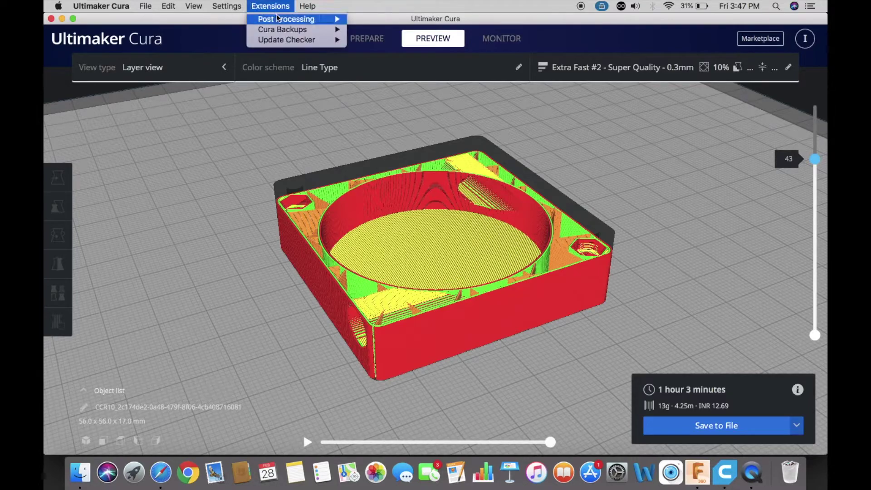
Step: Add Pause at height scripts triggered by layer number, at layers 24 and 43
click(385, 22)
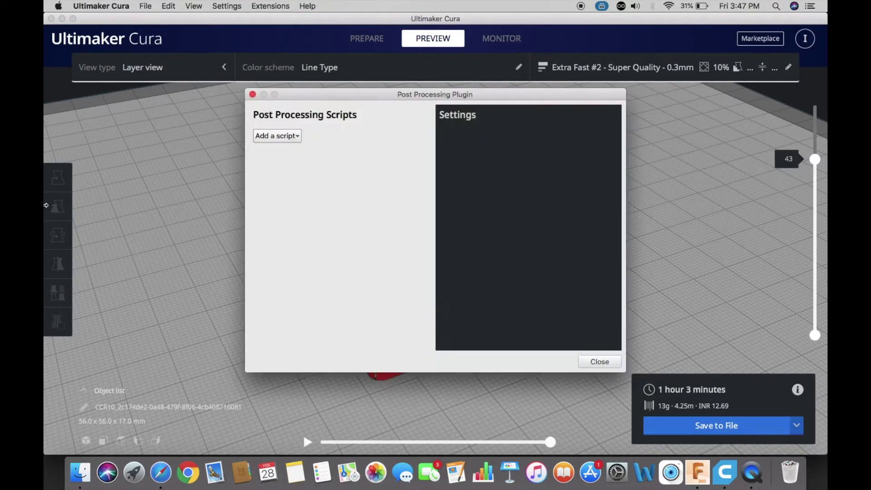
click(280, 137)
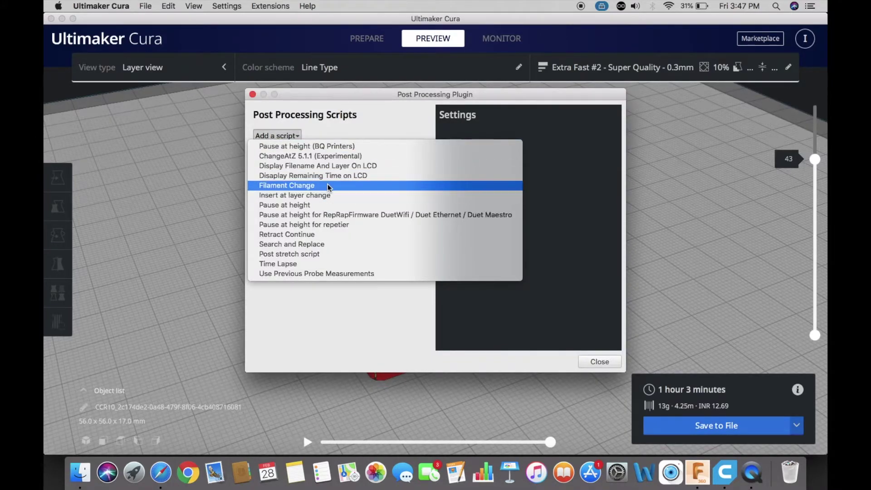
click(311, 206)
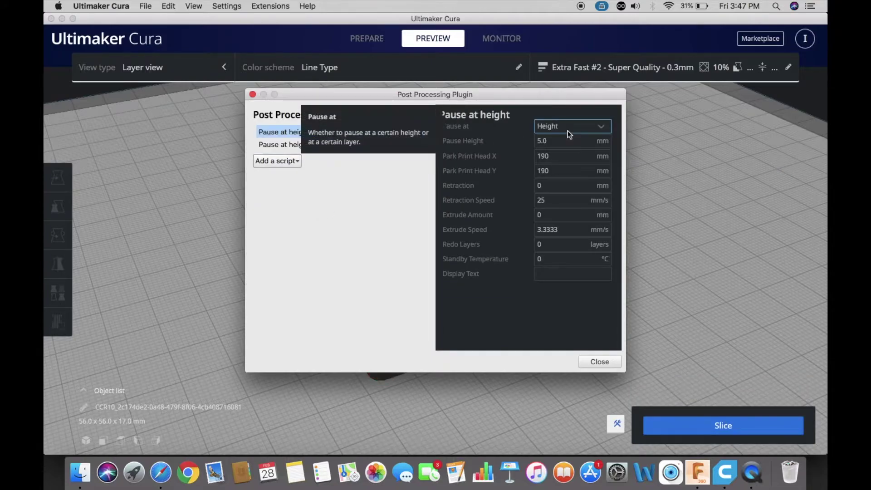
click(569, 128)
click(569, 154)
text(24)
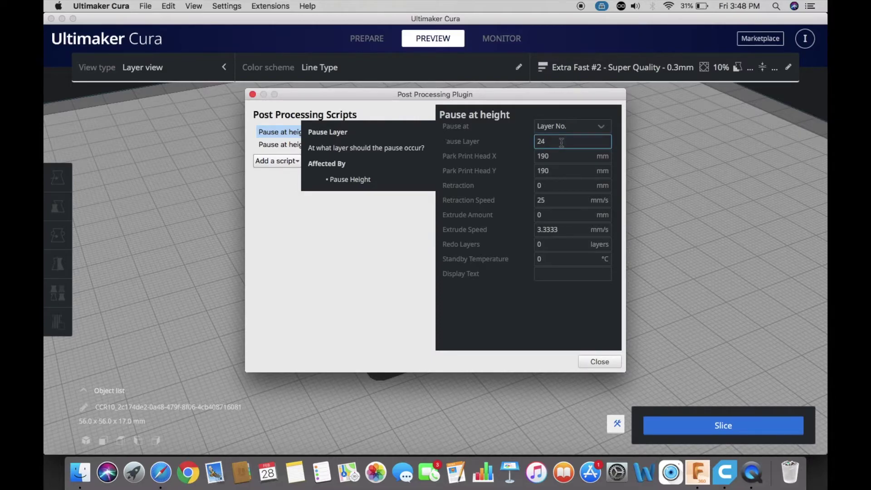
key(Tab)
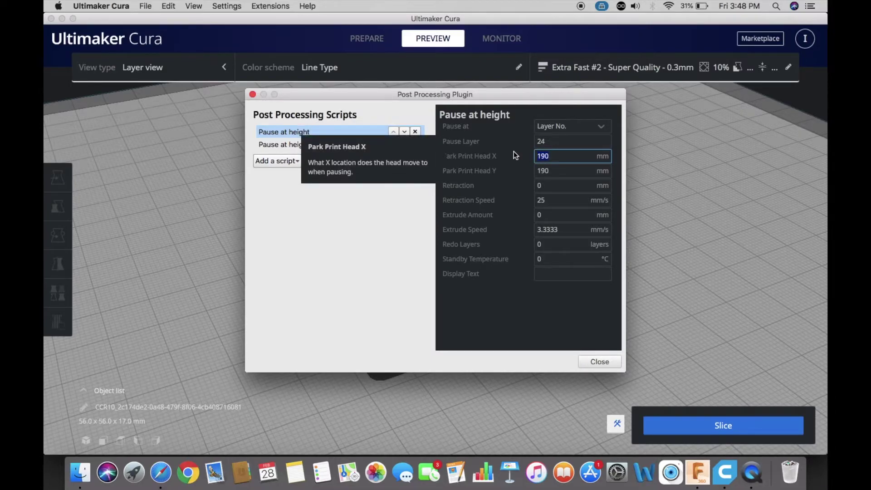
click(594, 362)
Step: Re-slice with both pause scripts applied and review the layers up to 57
click(713, 427)
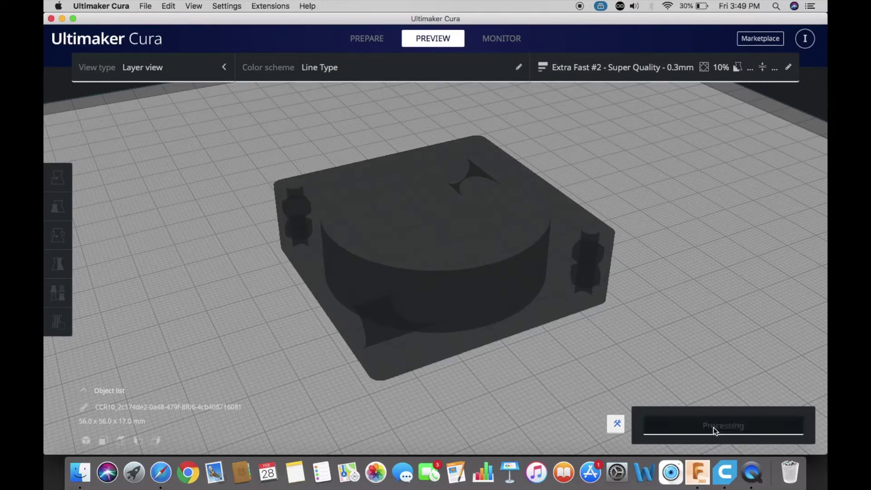
mouse_move(815, 127)
mouse_down()
mouse_move(814, 302)
mouse_move(815, 105)
mouse_up()
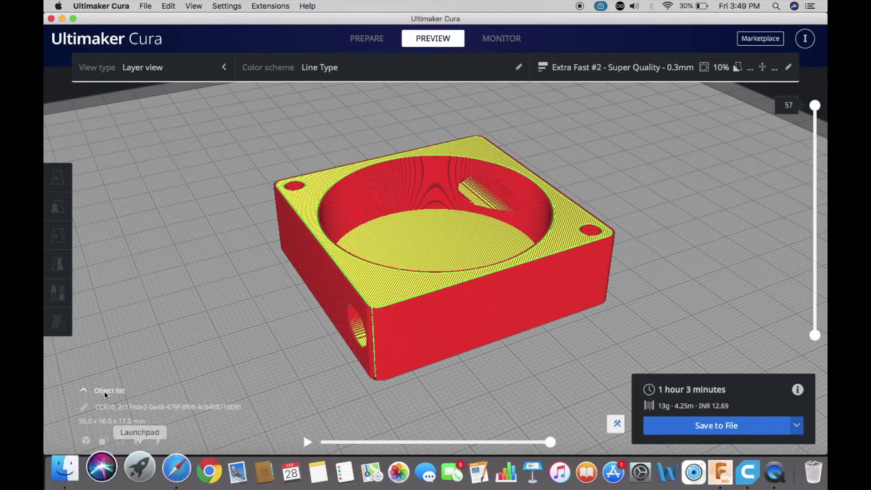
mouse_move(814, 105)
mouse_down()
mouse_move(814, 320)
mouse_move(815, 105)
mouse_up()
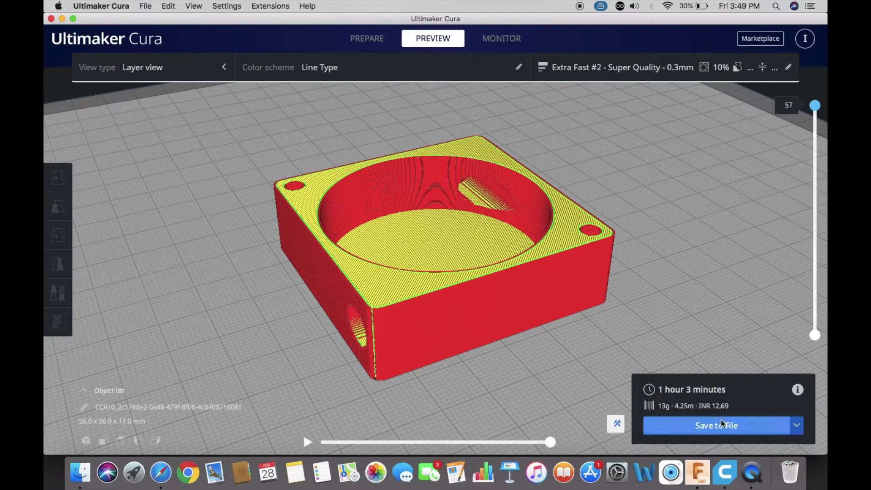